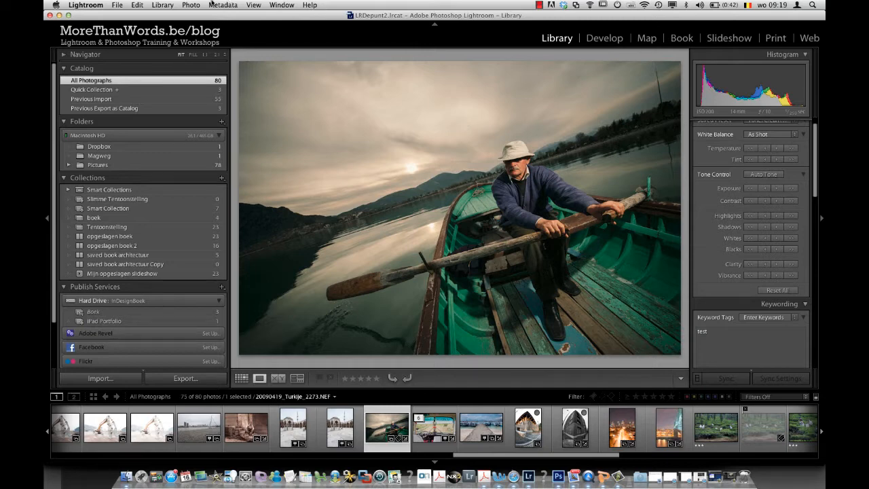
click(191, 5)
mouse_move(216, 72)
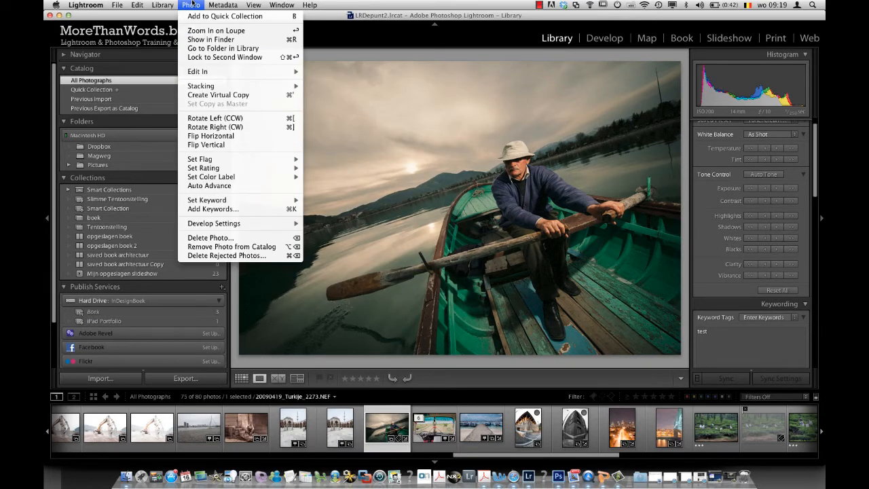
click(193, 5)
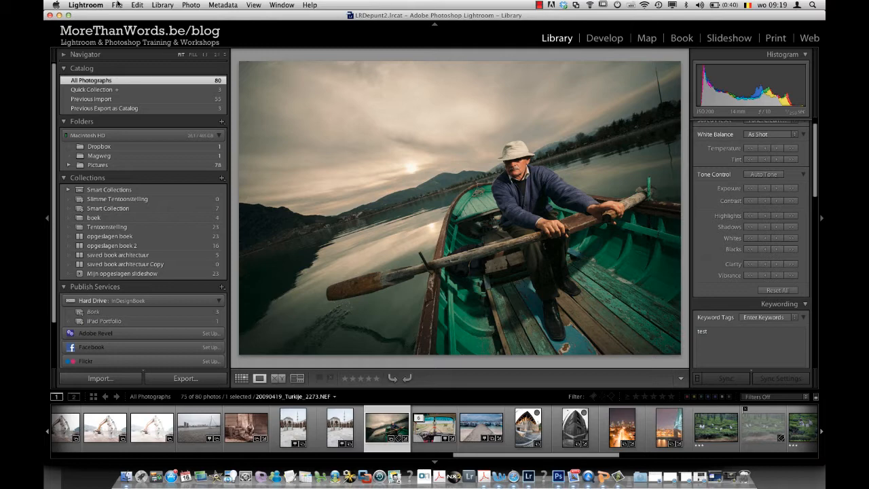
Step: Open the export settings for the selected boat photo and set the export location to the same folder as the original photo
click(118, 5)
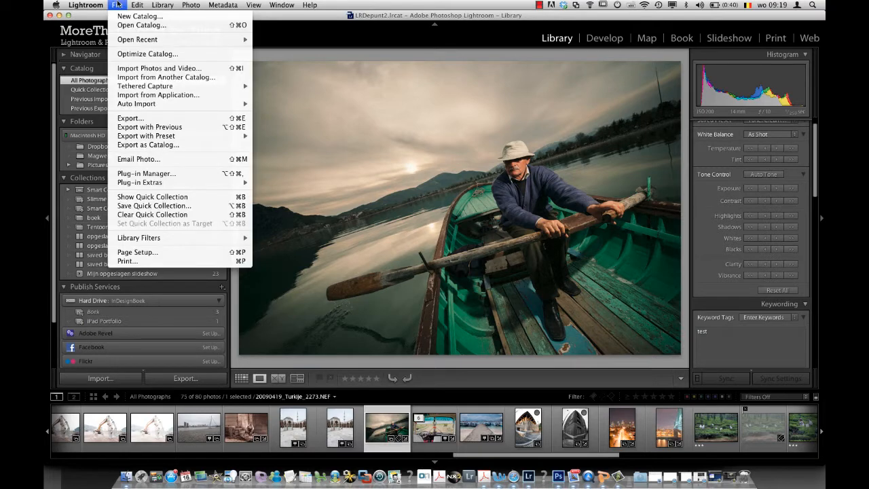
click(132, 120)
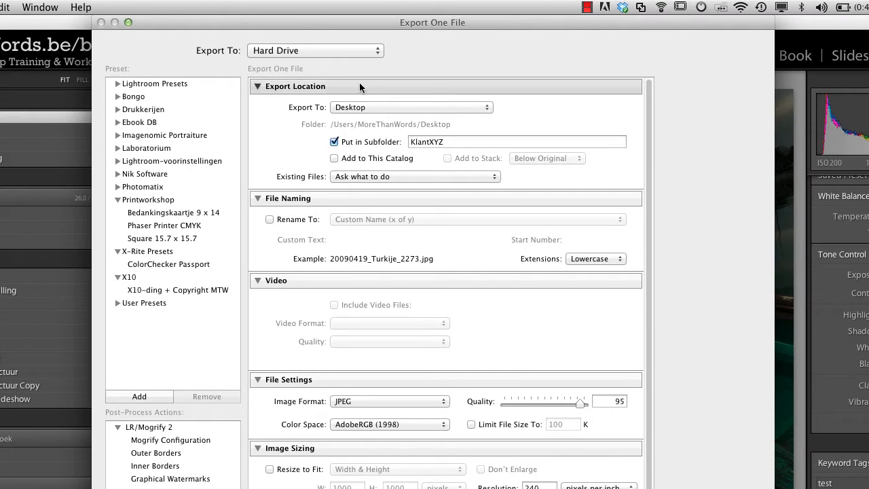
click(398, 107)
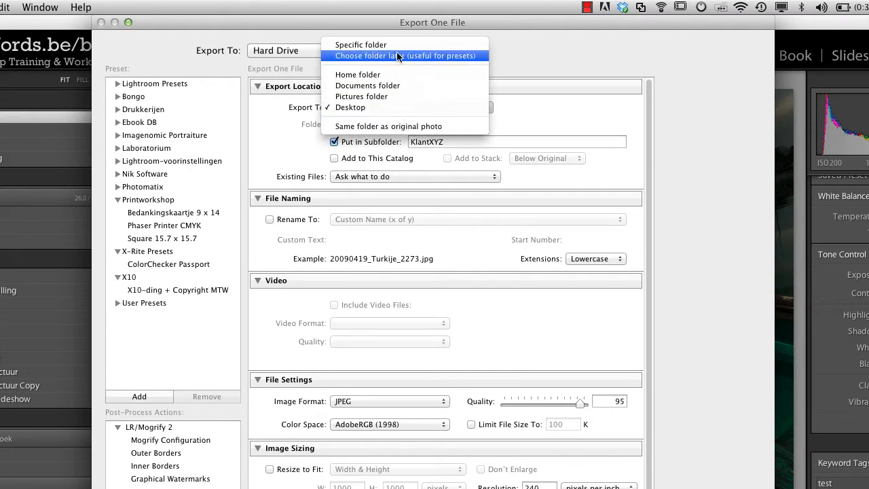
click(397, 129)
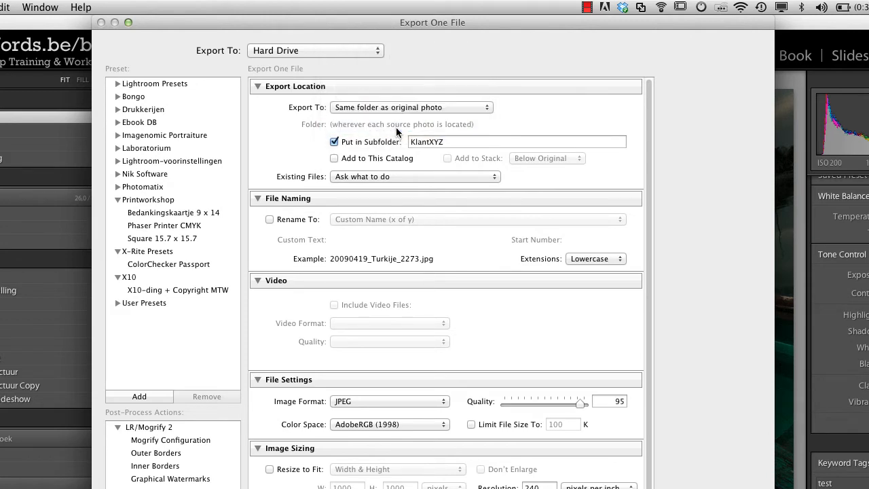
Step: Turn off the export subfolder and have the exported file added to this catalog and to the original's stack
click(335, 142)
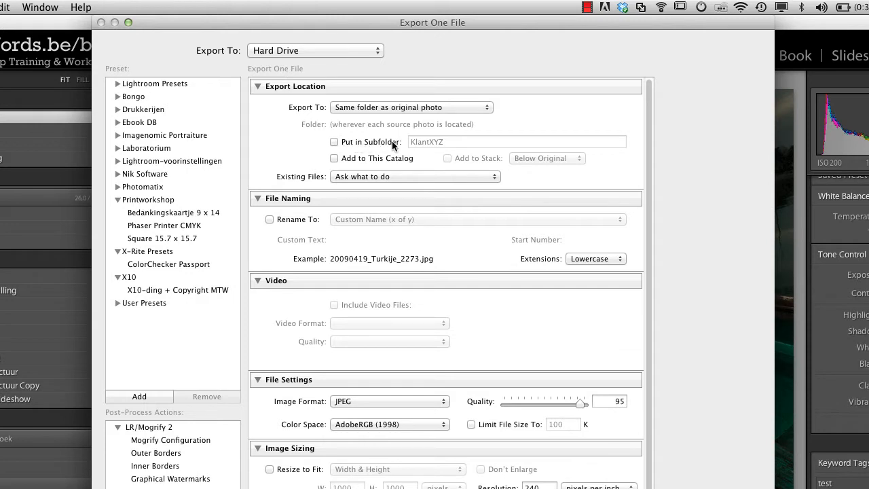
click(334, 158)
click(446, 157)
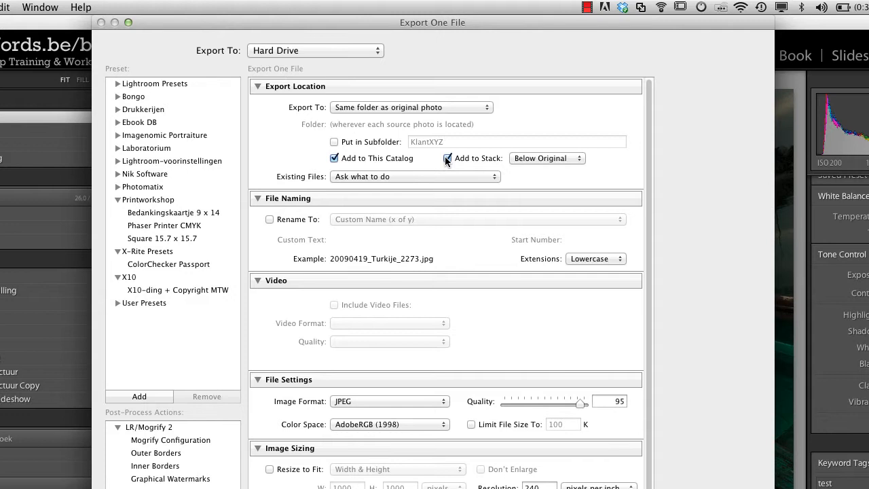
Step: Enable renaming on export and replace the filename template with the Filename token followed by "-Edit"
click(269, 219)
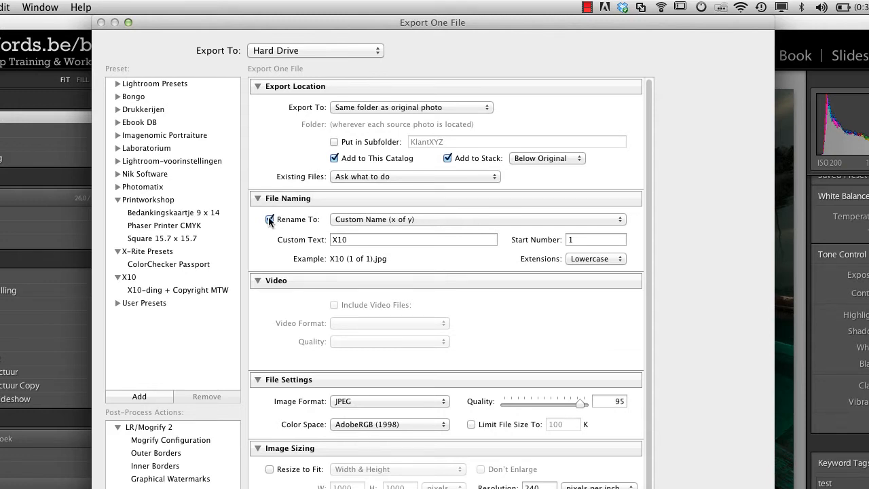
click(473, 220)
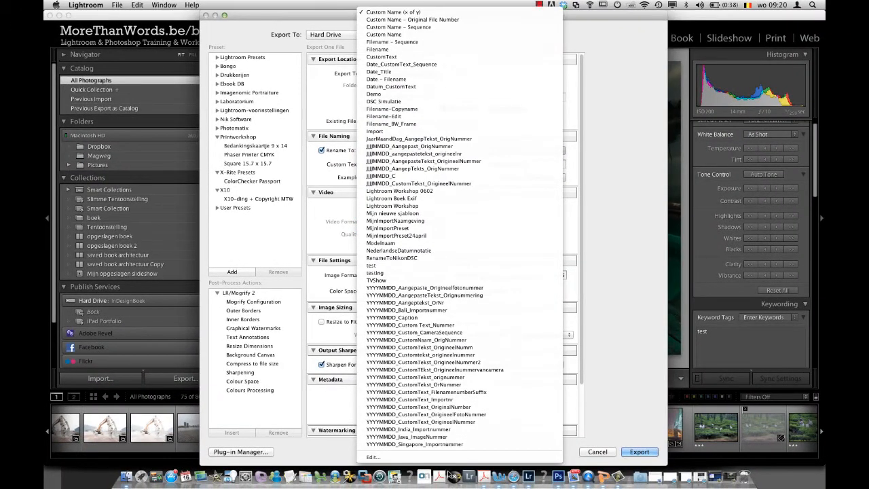
click(454, 458)
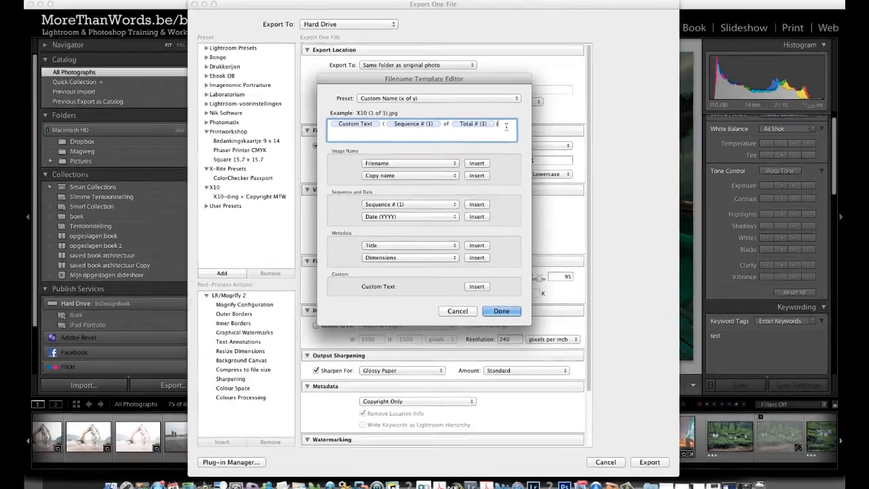
drag(506, 127, 326, 124)
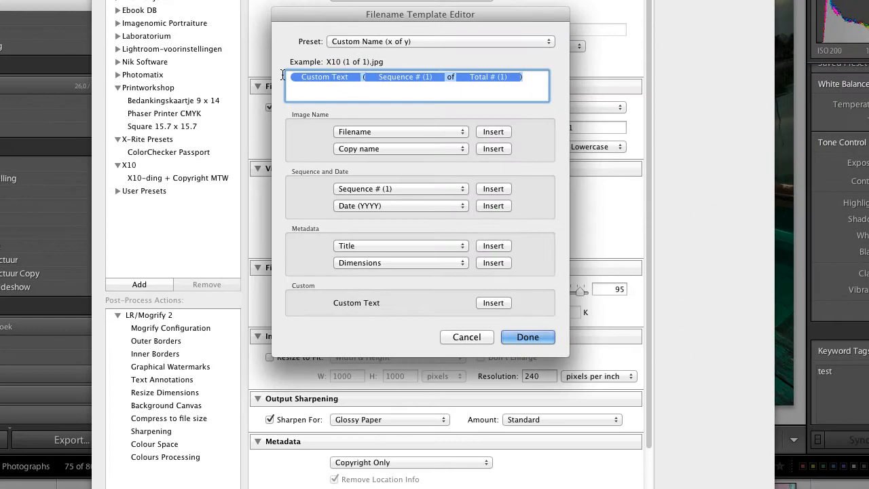
key(BackSpace)
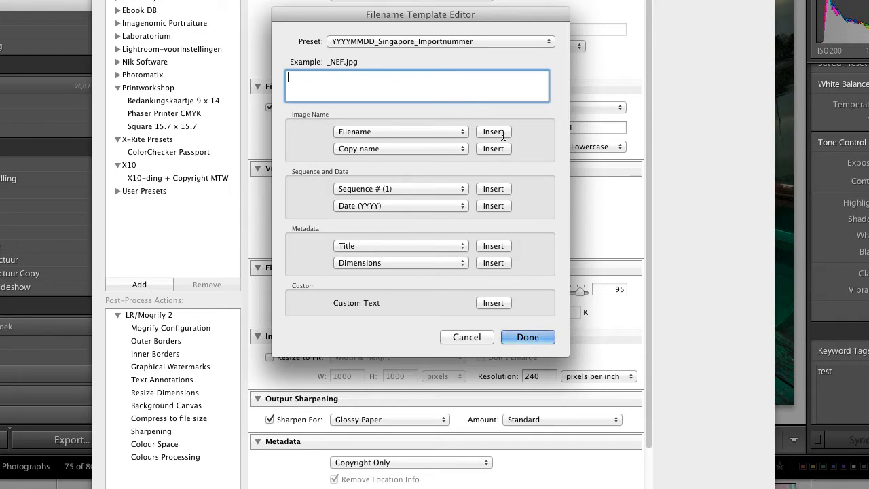
click(502, 134)
click(389, 83)
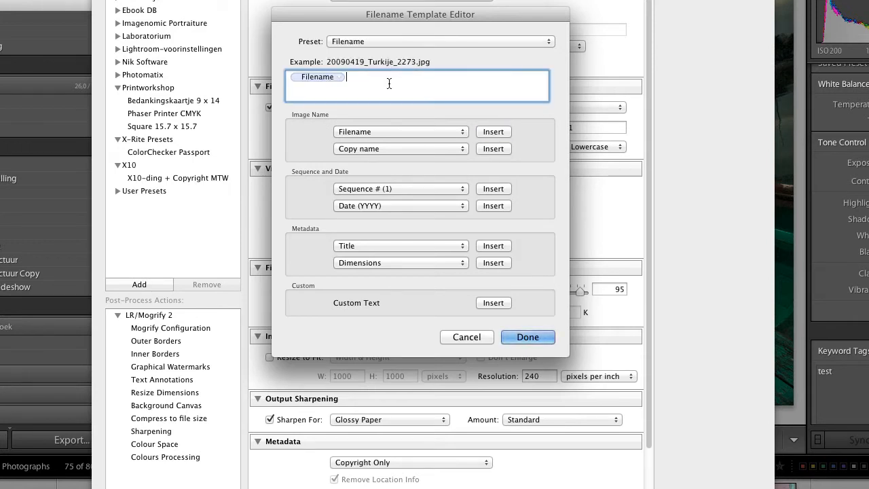
text(-Edit)
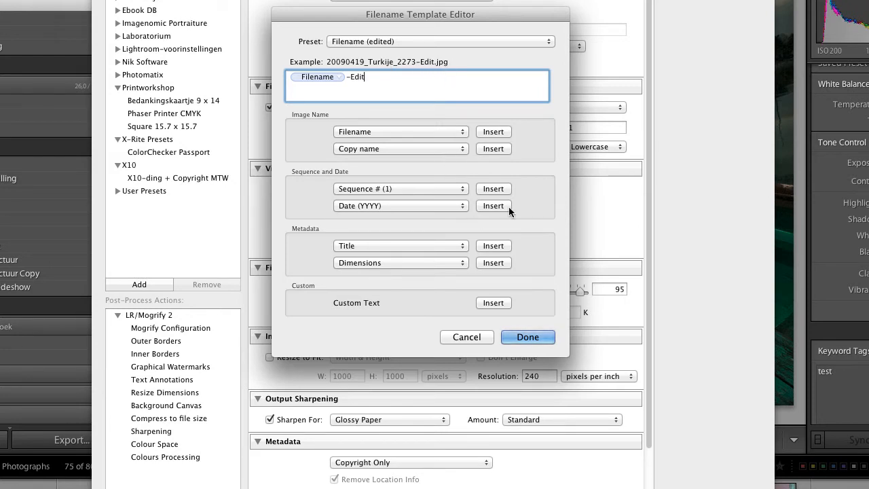
click(533, 337)
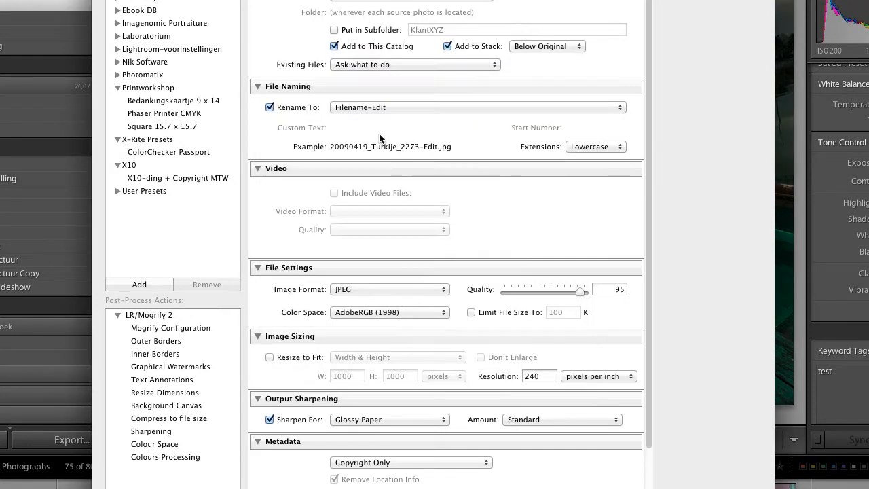
Step: Set the export image format to TIFF with the AdobeRGB (1998) color space
scroll(361, 179, down, 1)
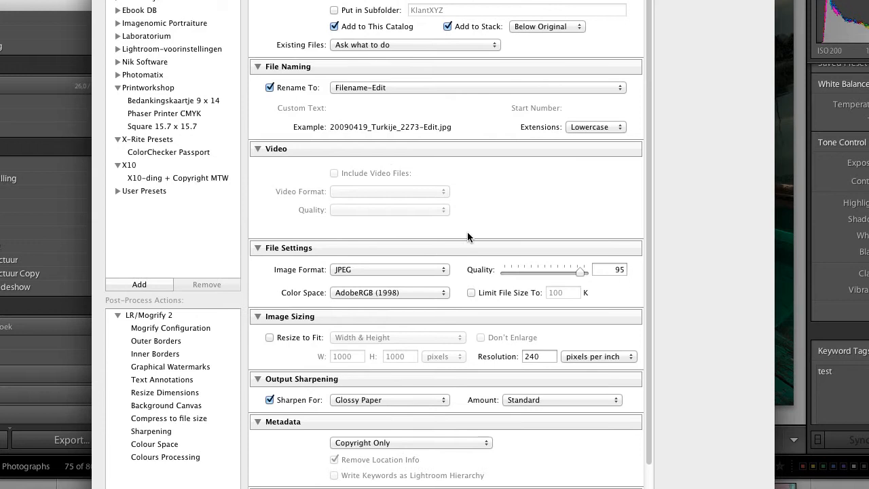
click(390, 269)
click(388, 290)
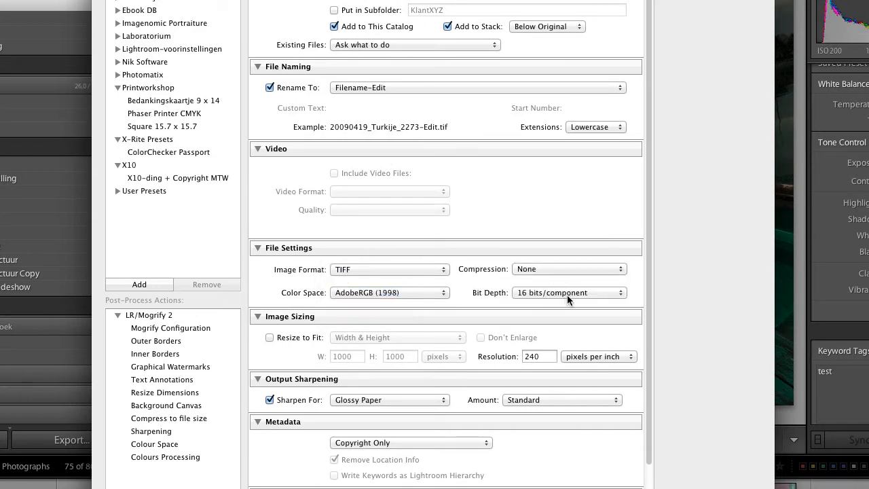
click(415, 292)
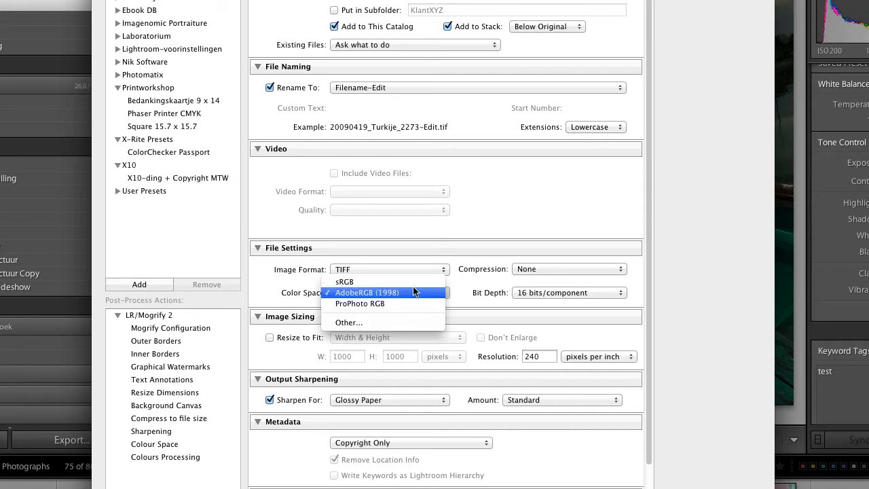
click(412, 291)
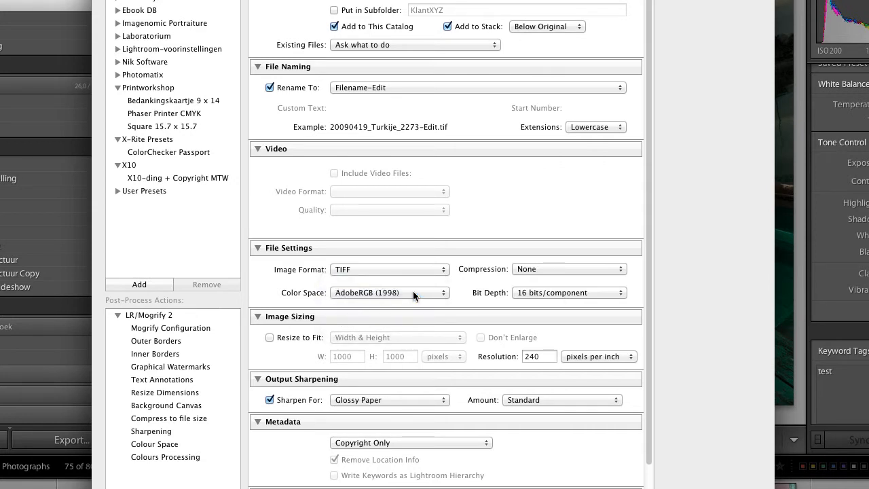
Step: Turn off output sharpening for the export
scroll(413, 290, down, 1)
scroll(413, 291, down, 1)
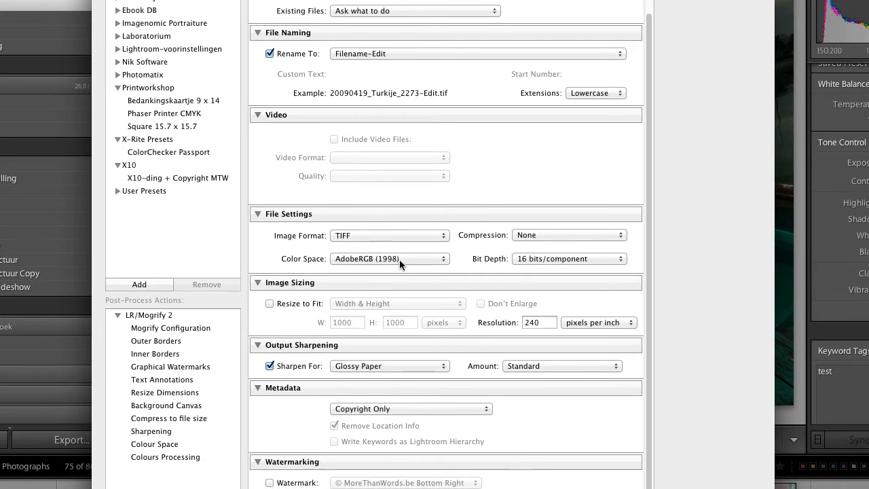
scroll(399, 259, down, 1)
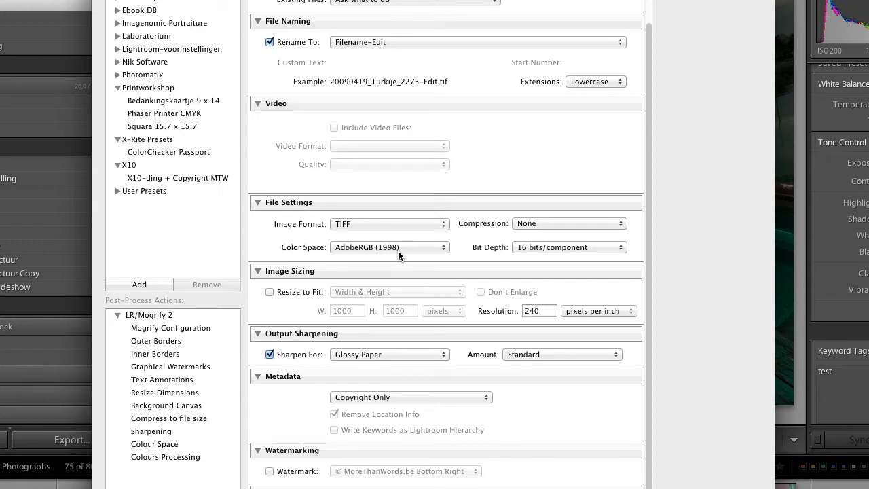
scroll(399, 253, down, 2)
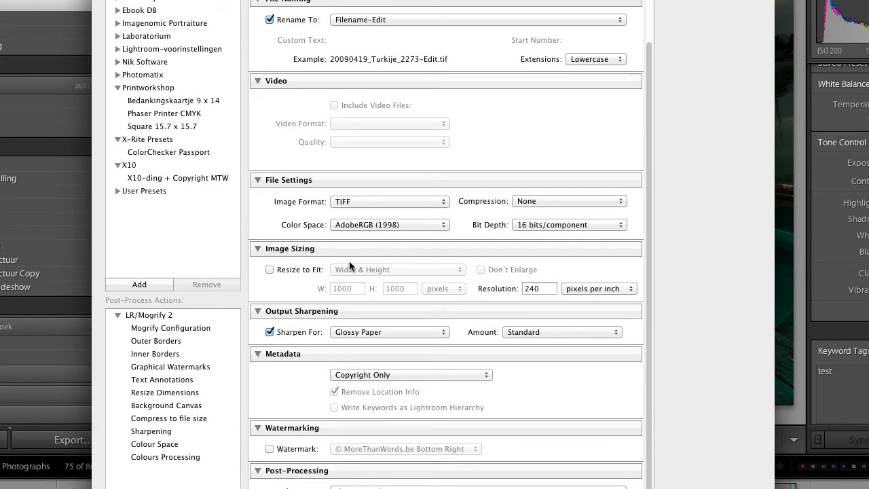
click(270, 331)
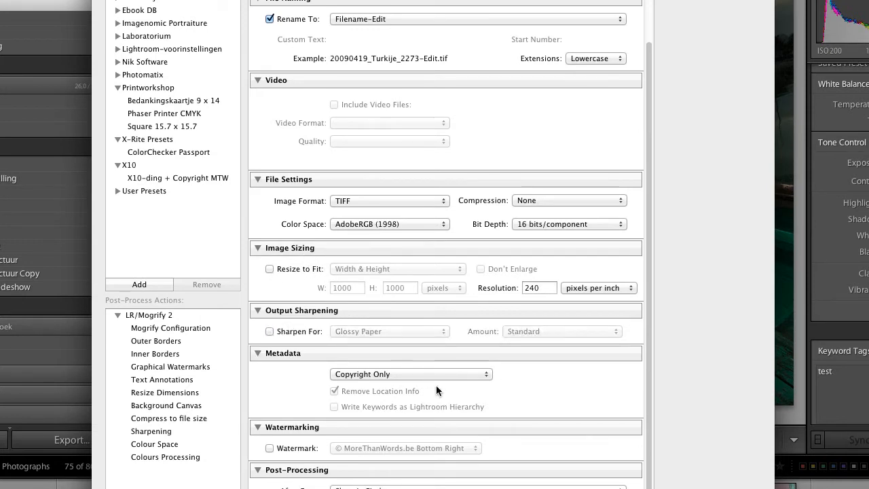
Step: Include all metadata in the exported file and turn off the removal of location info
scroll(436, 385, down, 1)
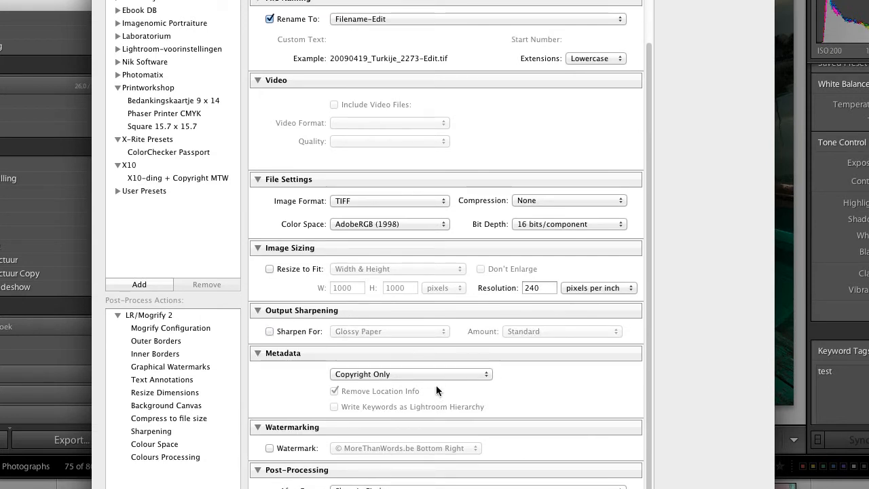
click(431, 373)
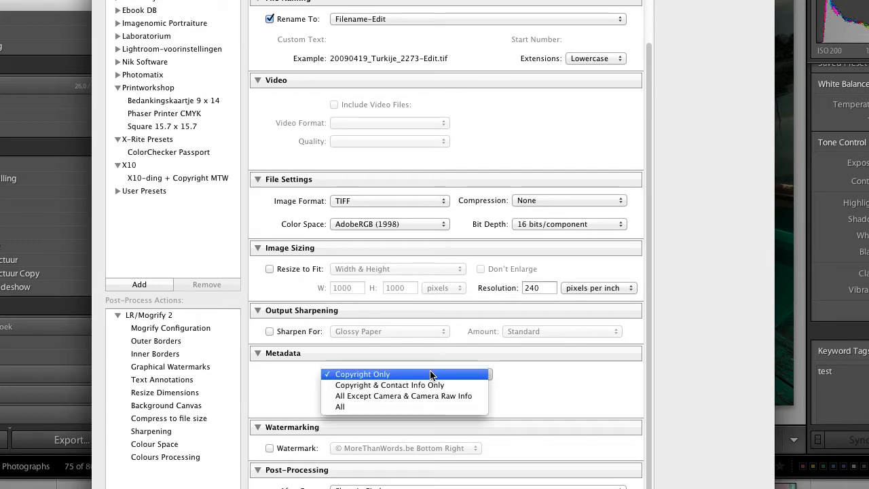
click(427, 406)
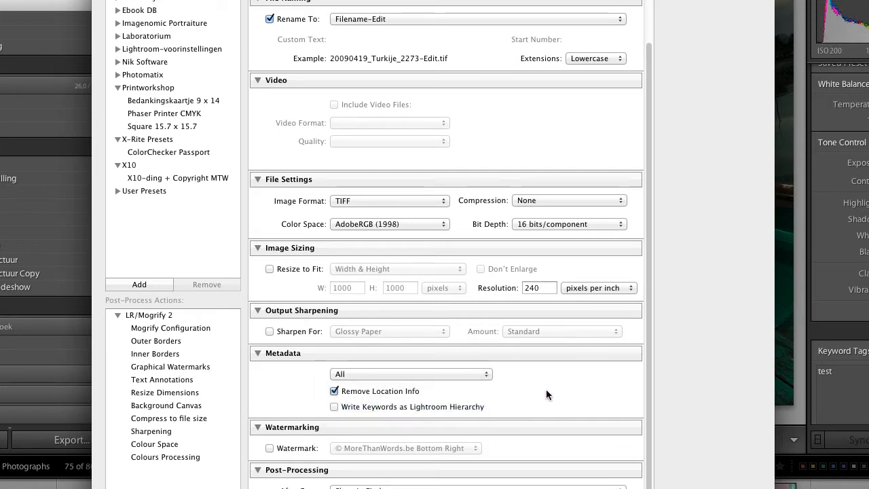
click(334, 391)
Step: Set the export's post-processing action to Open in Other Application
scroll(587, 387, down, 1)
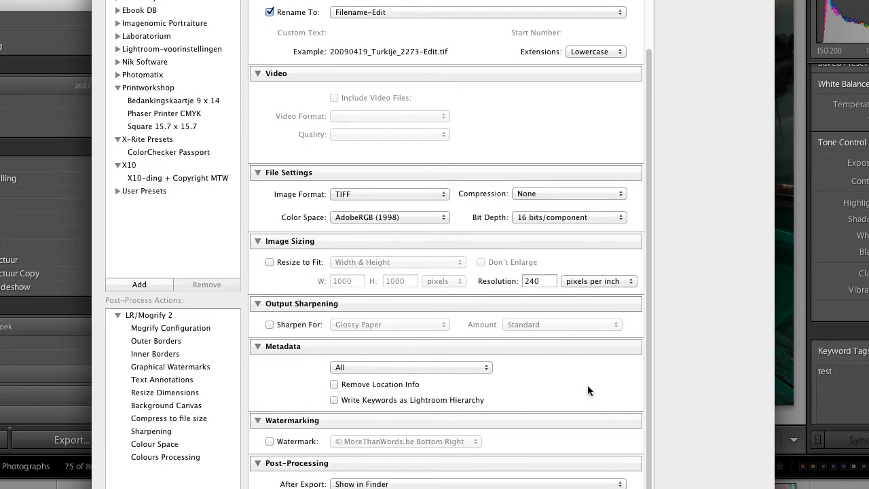
scroll(588, 386, up, 1)
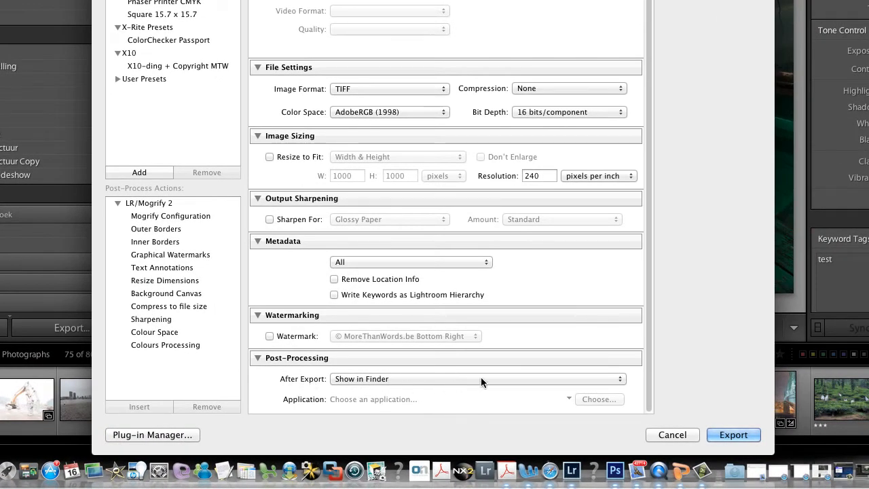
click(481, 379)
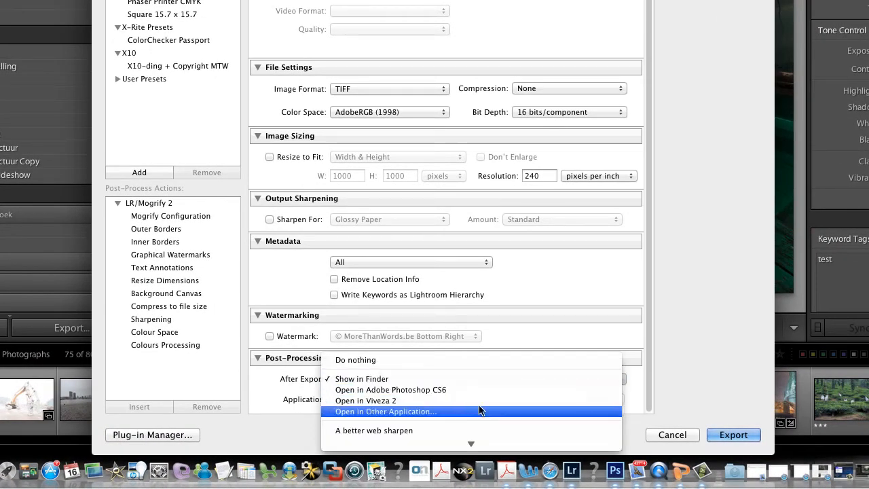
click(482, 411)
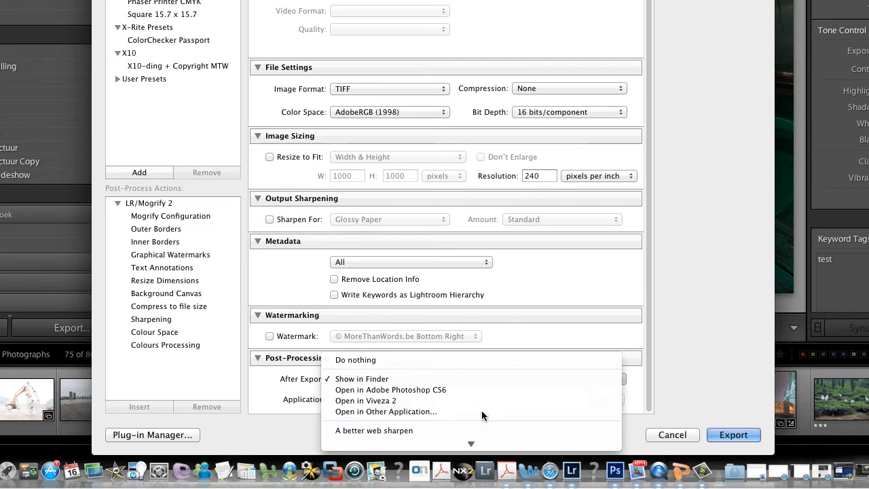
Step: Choose Silver Efex Pro 2 from the Nik Software applications folder as the application that opens the exported file
click(599, 399)
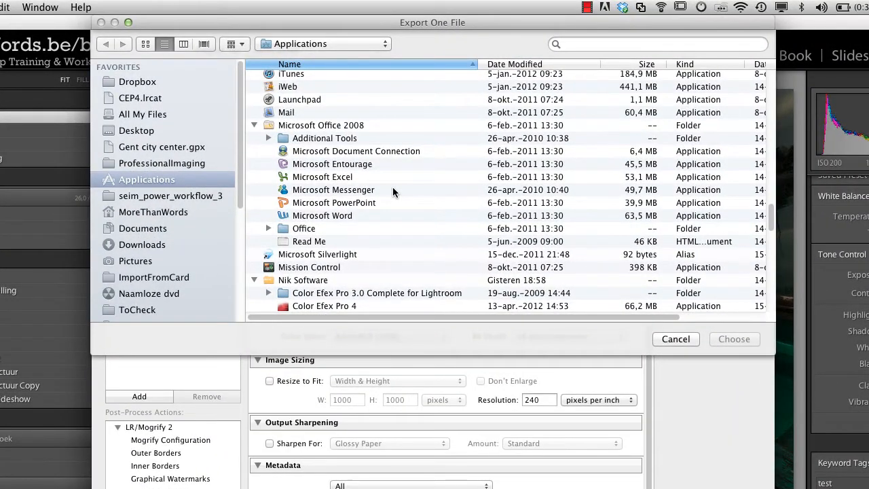
scroll(392, 187, down, 3)
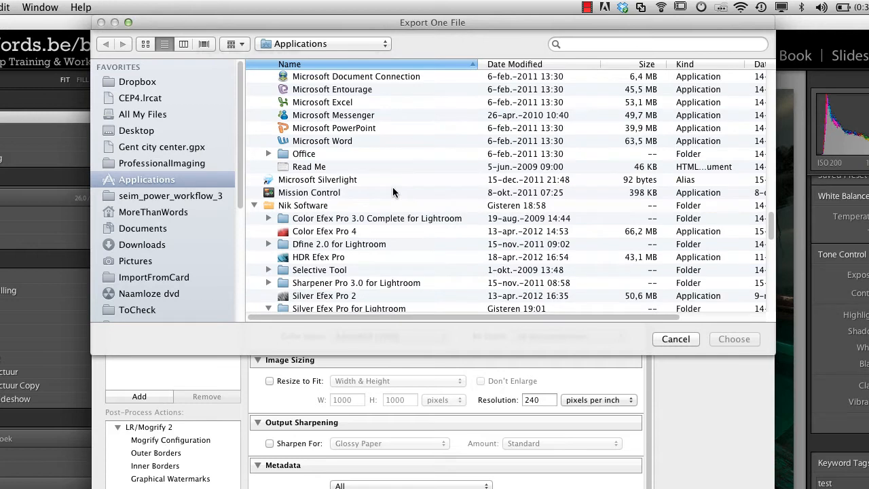
scroll(392, 190, down, 2)
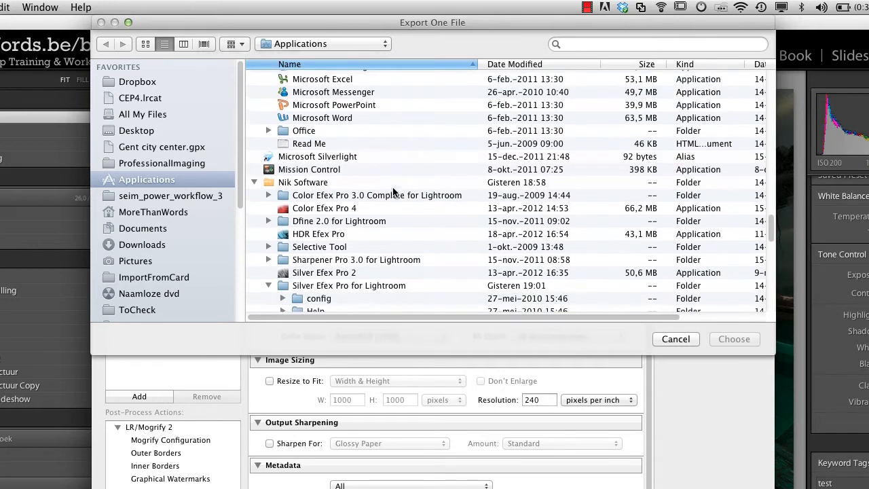
scroll(393, 187, up, 8)
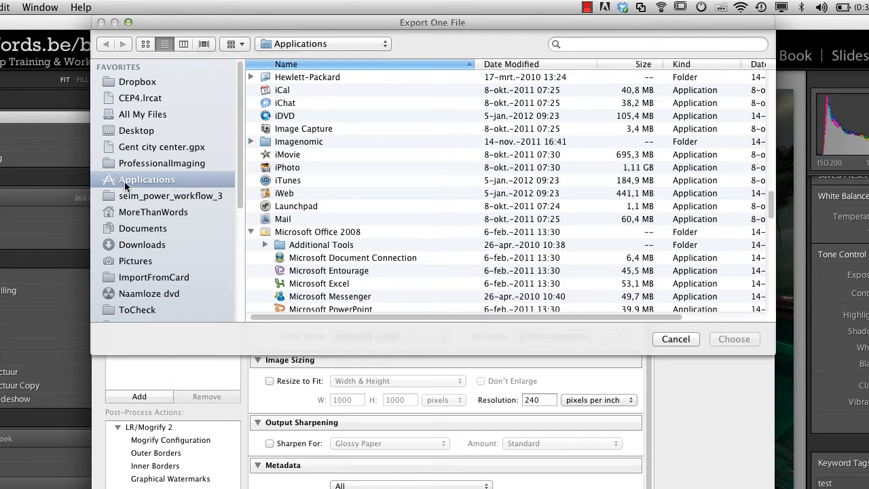
scroll(360, 213, down, 5)
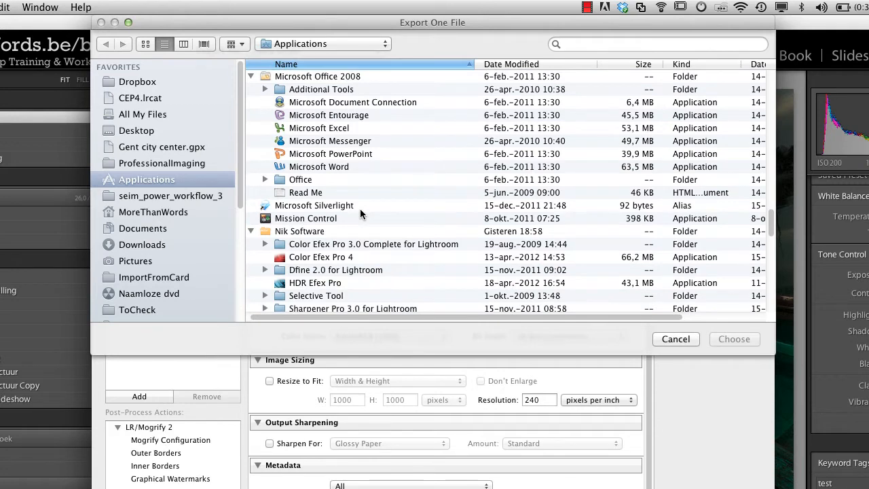
scroll(360, 212, down, 2)
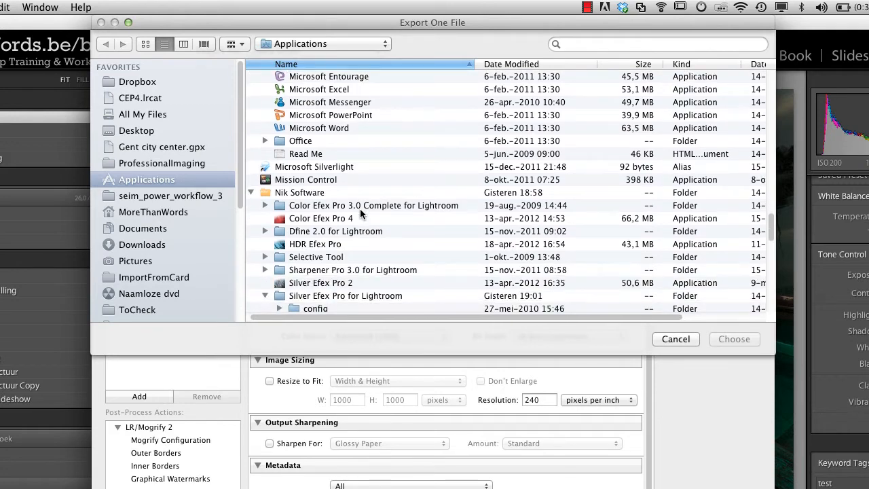
scroll(359, 209, down, 1)
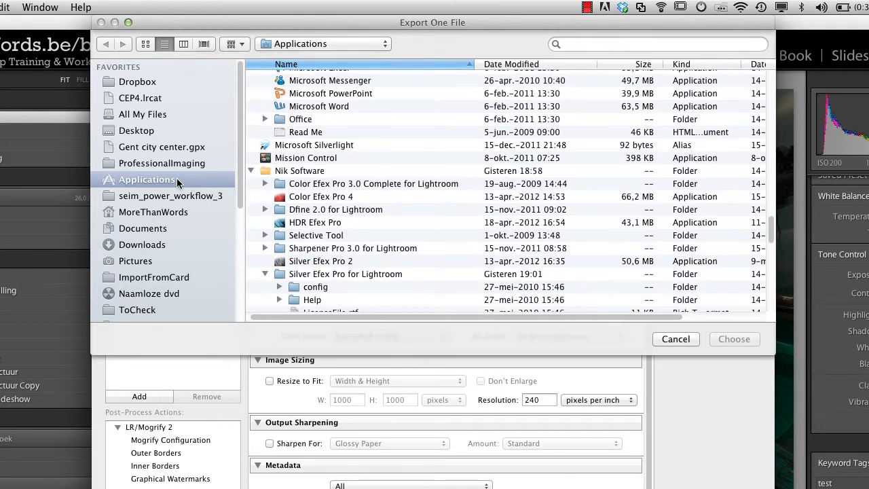
click(151, 182)
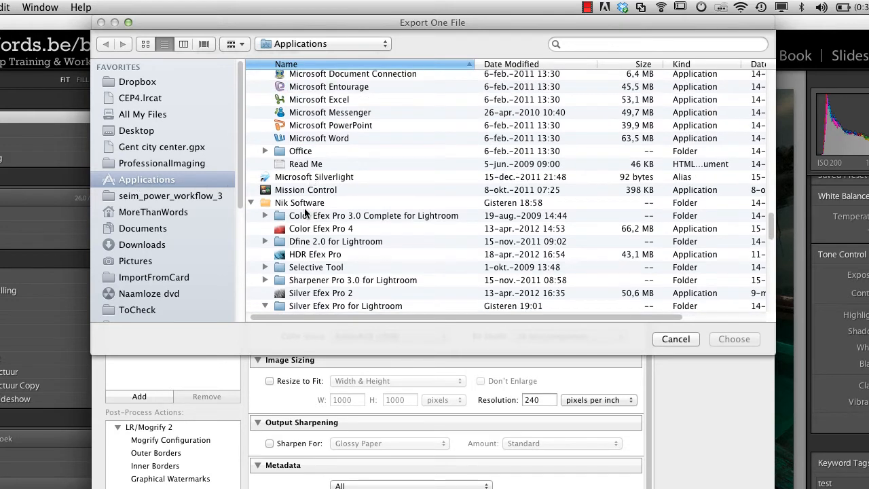
scroll(307, 216, down, 3)
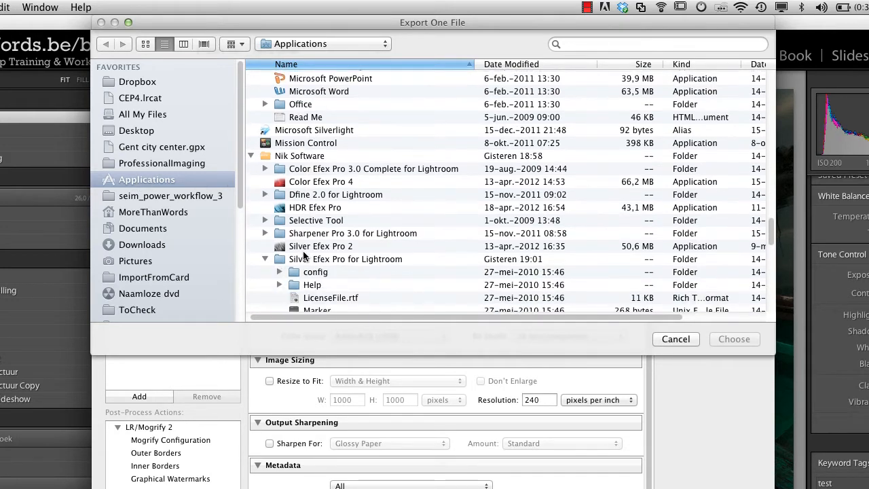
click(307, 248)
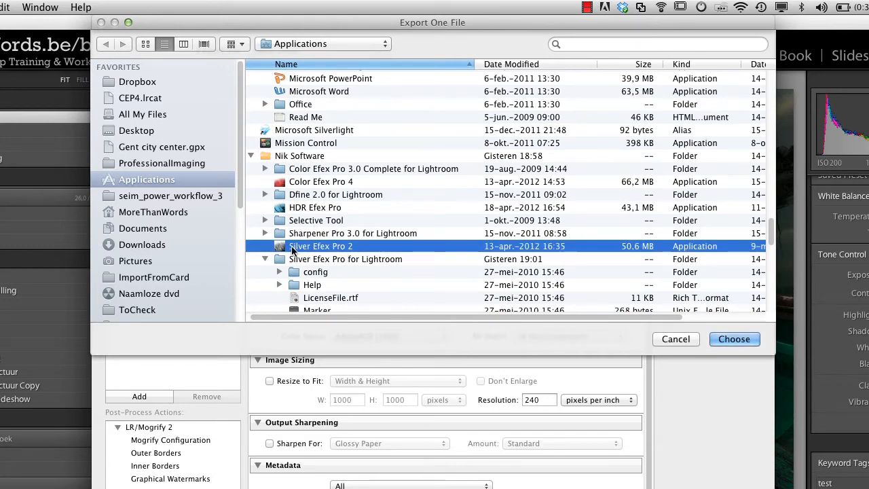
click(733, 338)
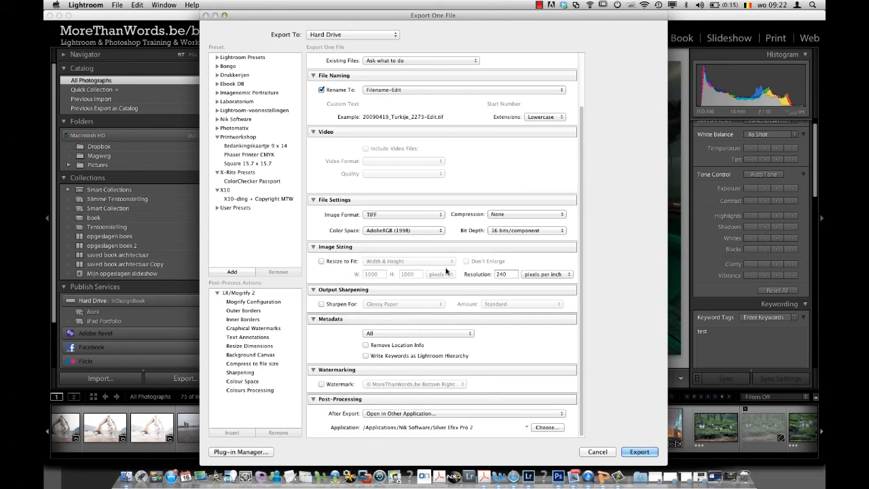
Step: Start a new export preset from the current settings and name it "Nik Software Exports"
click(238, 273)
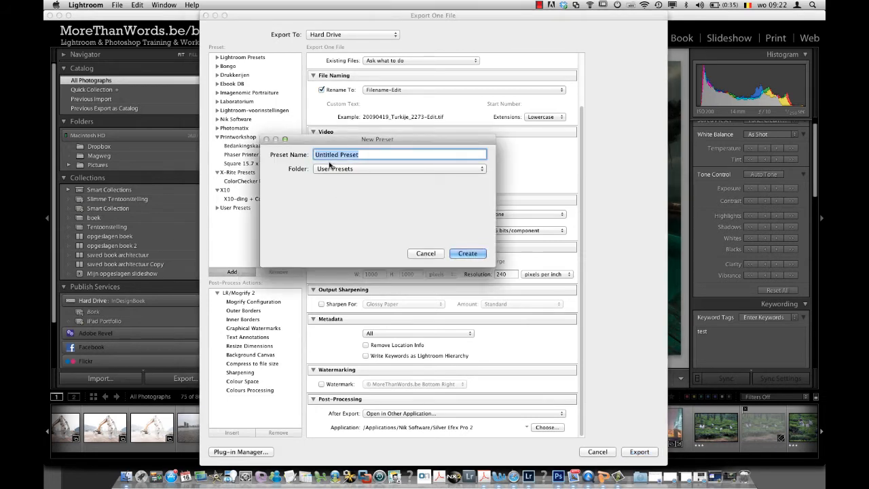
text(Nik Softwaer)
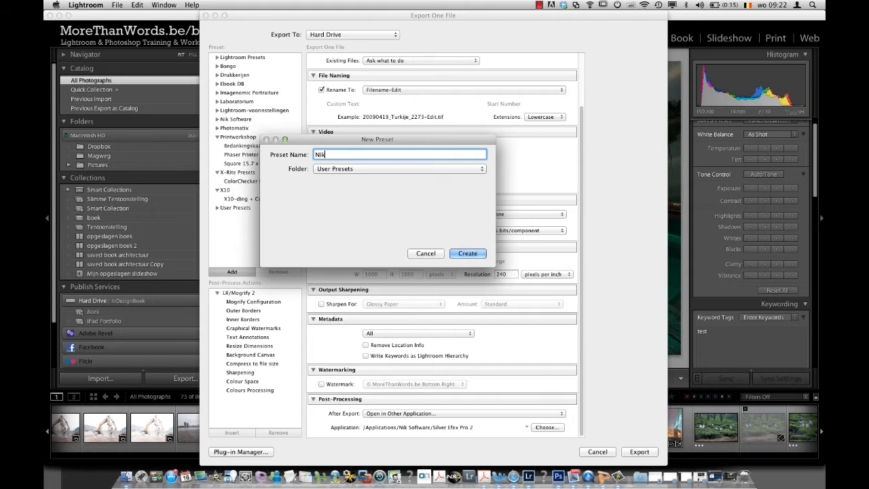
key(BackSpace)
key(BackSpace)
text(re Export)
click(357, 168)
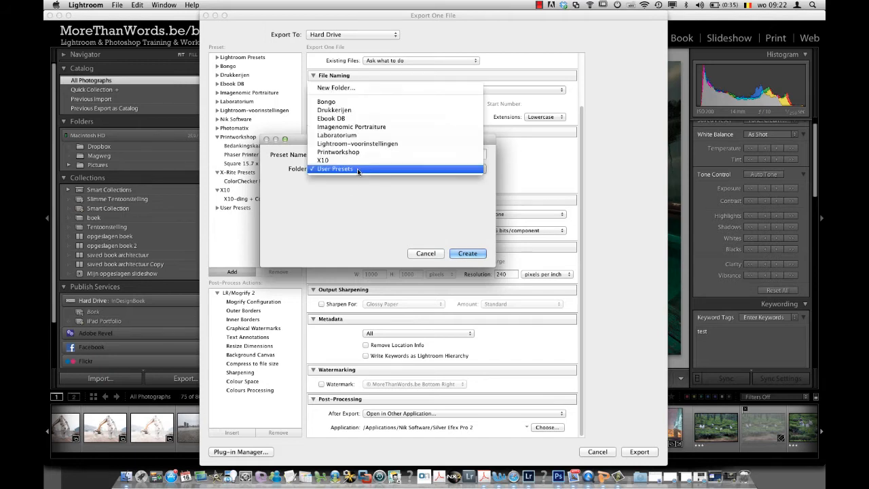
click(357, 168)
click(358, 168)
click(358, 168)
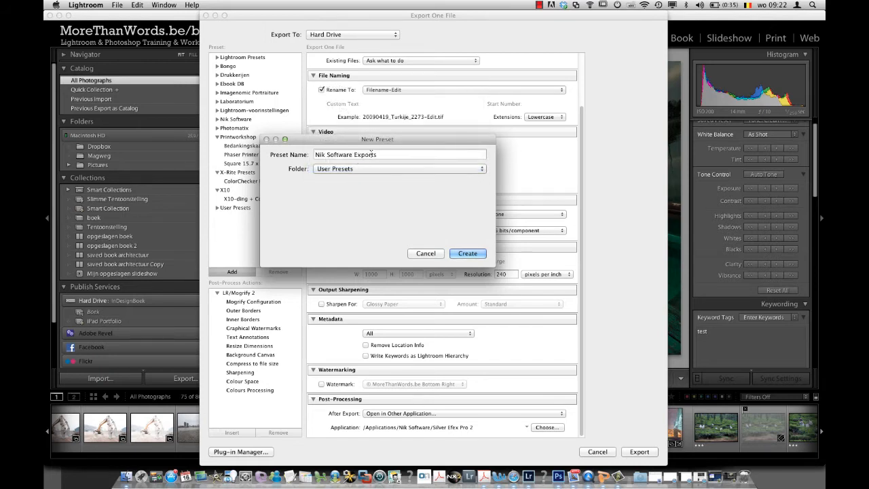
Step: Replace the new preset's name with "SEP 2 - 16 bit - Adobe RGB"
drag(378, 154, 130, 144)
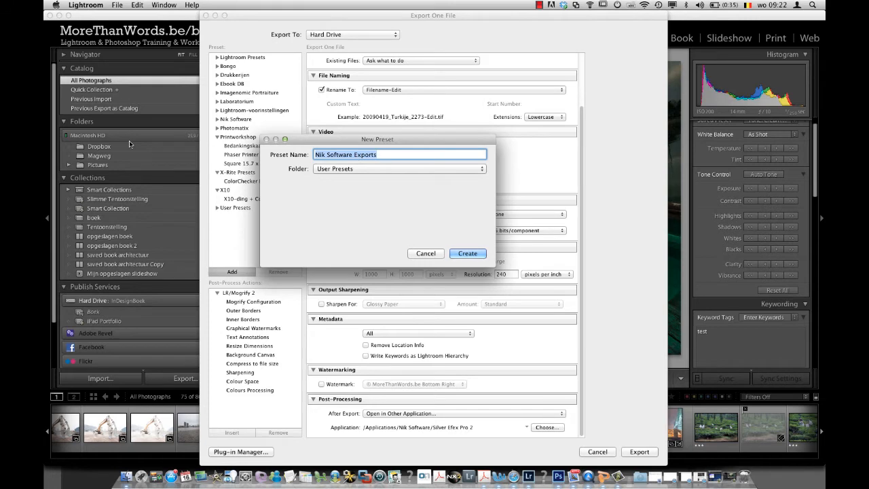
text(SEP 2 - 1)
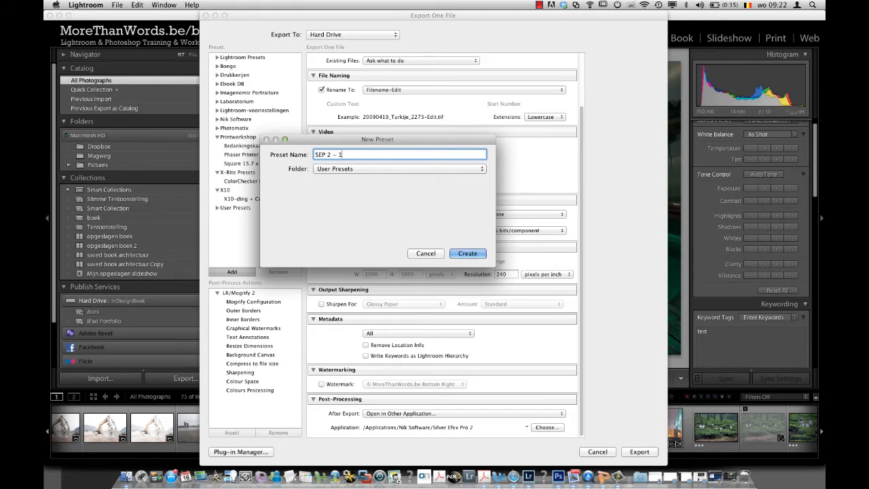
text(6 bit - Adobe RGB)
Step: Create a preset folder named "Nik Software Presets" and save the new export preset in it
click(357, 168)
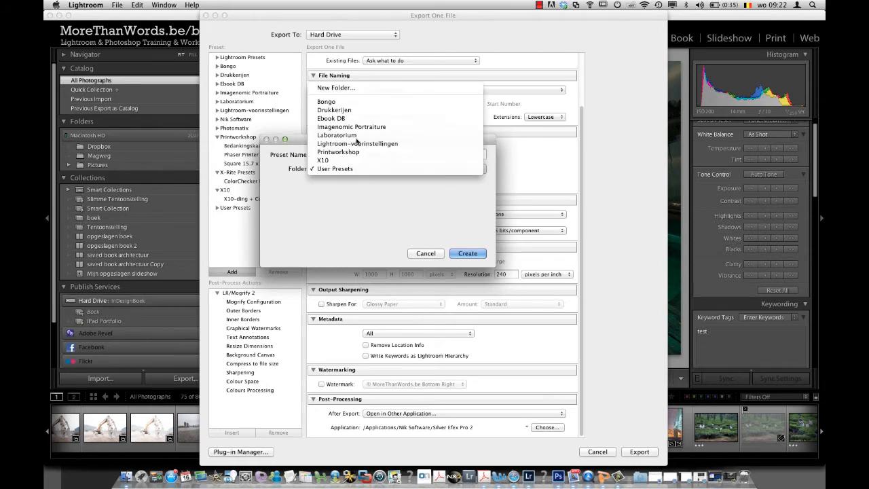
click(362, 88)
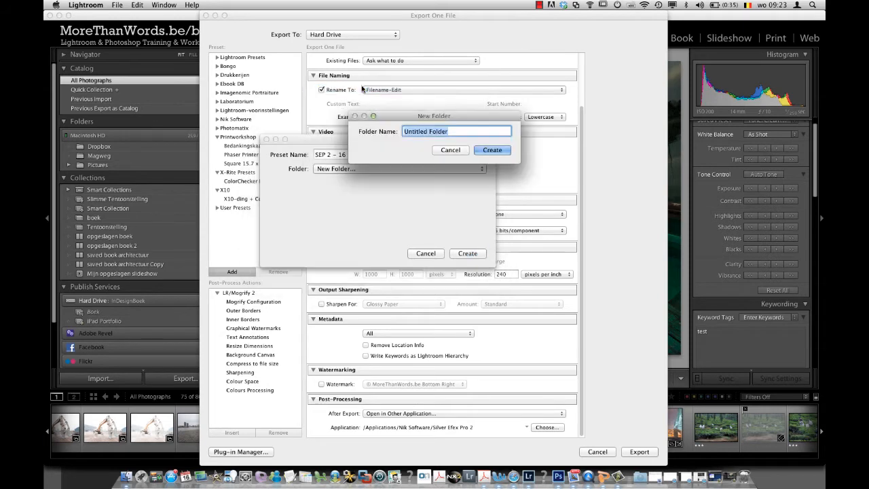
text(Nik Softwa)
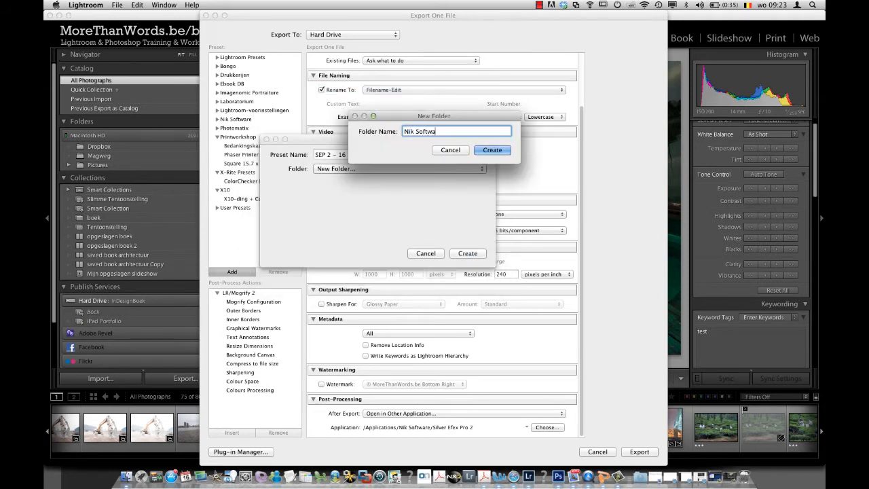
text(re Presets)
click(492, 149)
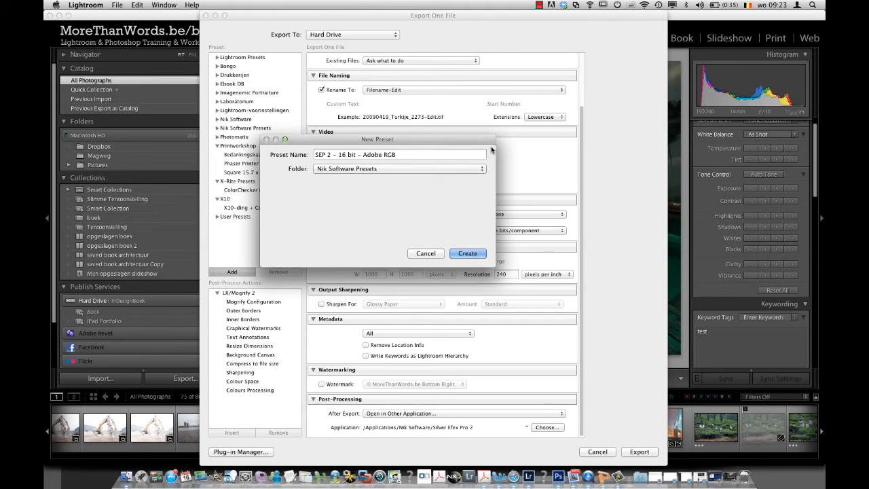
click(470, 256)
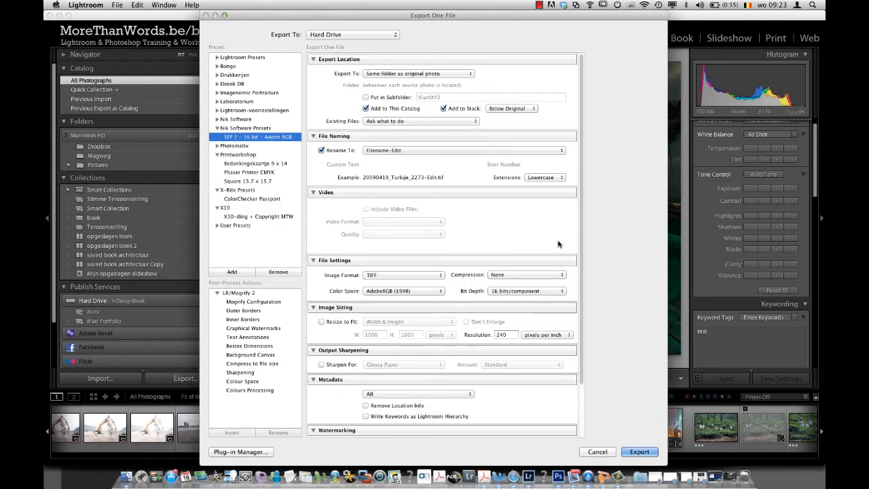
Step: Export the photo into Silver Efex Pro 2 and save its neutral black-and-white conversion there
click(641, 452)
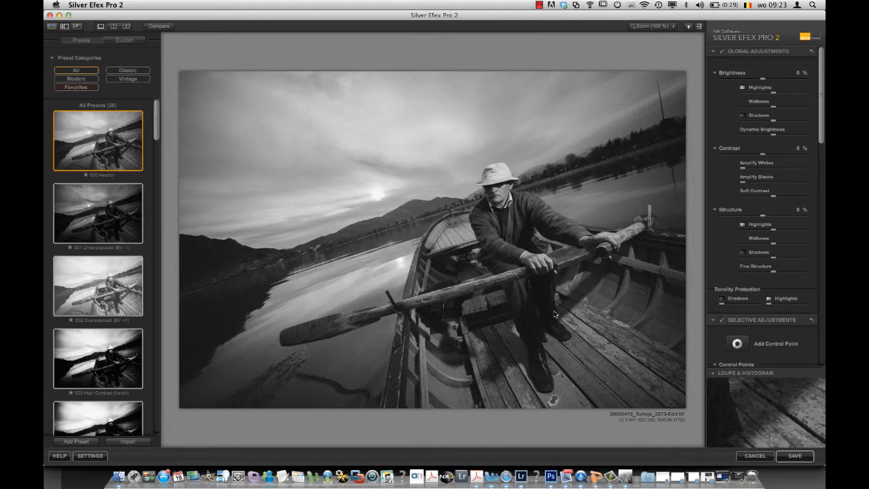
click(801, 461)
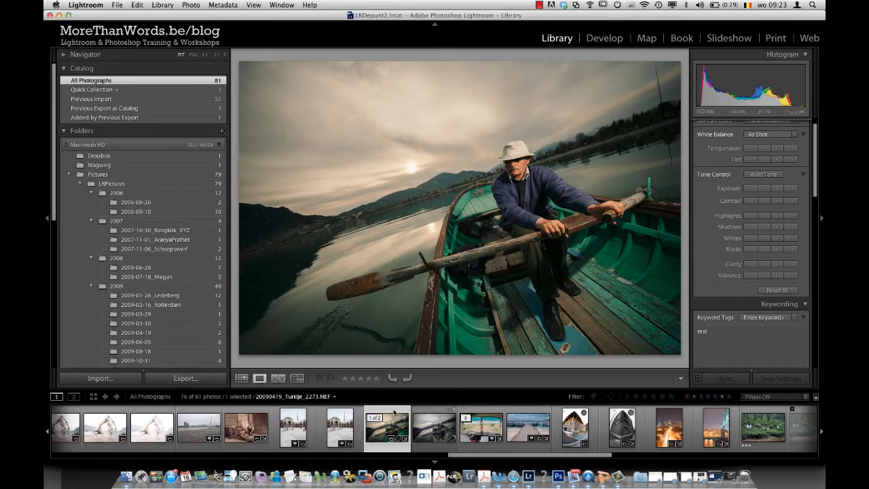
Step: Select the stacked black-and-white TIFF in Lightroom and resolve its metadata conflict by overwriting the disk settings with the catalog's
click(432, 428)
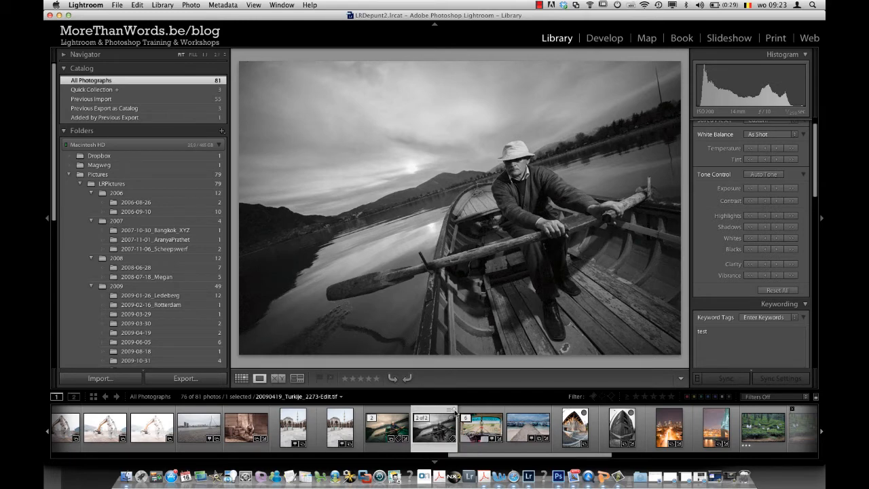
click(454, 411)
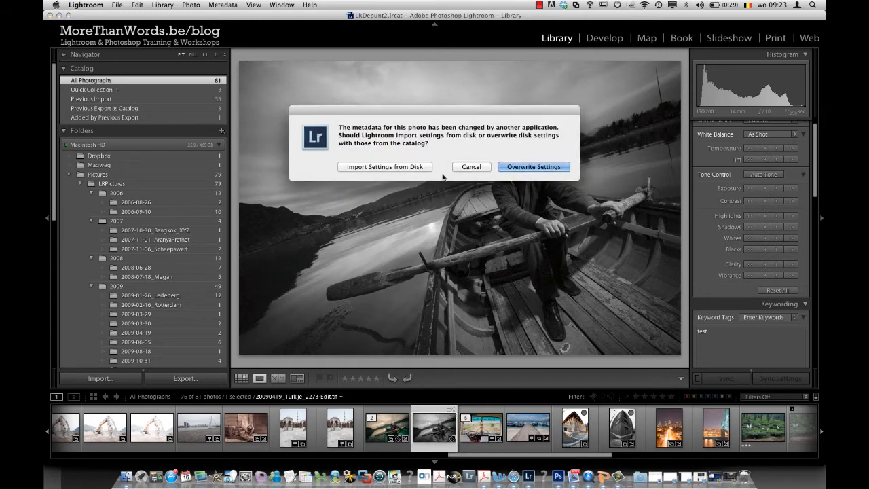
click(536, 167)
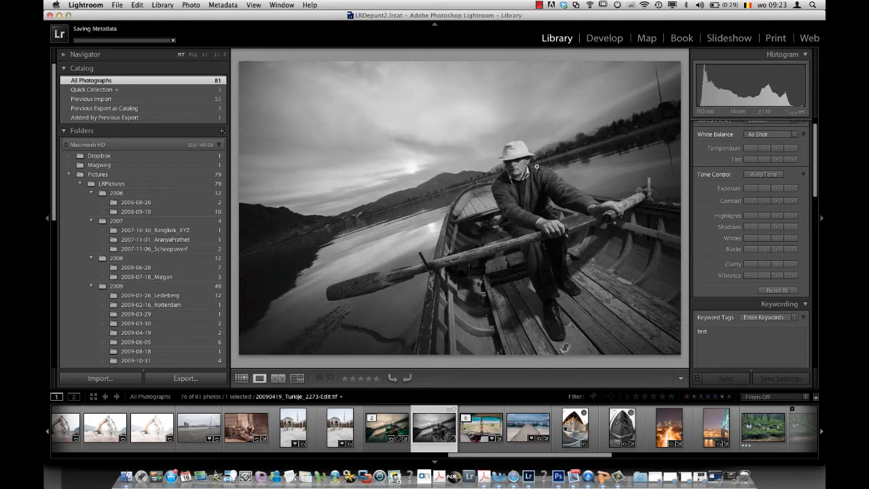